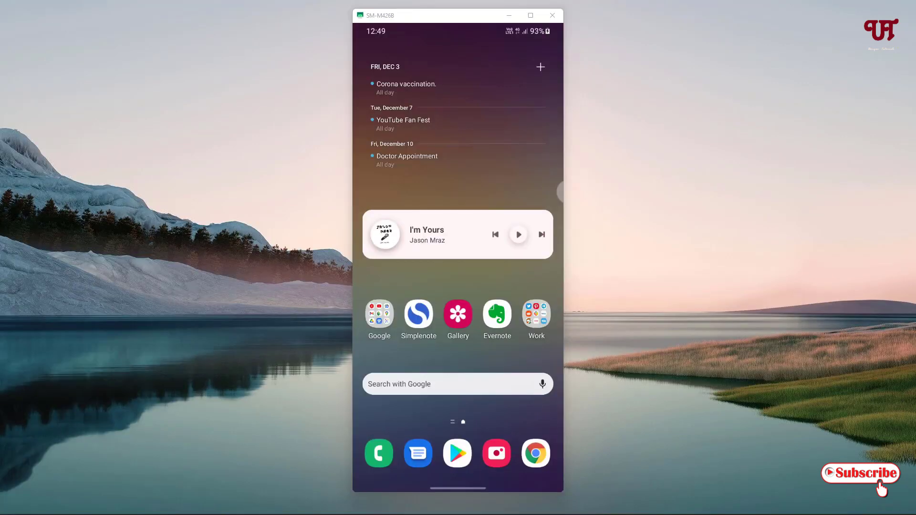
# Find Vivaldi Browser in the Google Play Store using the earlier search "vivaldi" and launch the installed app.
pyautogui.click(457, 453)
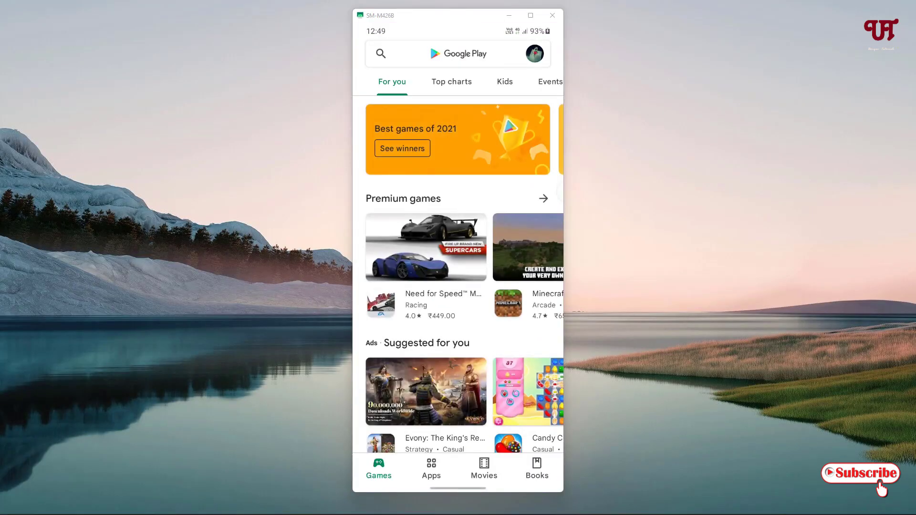
pyautogui.click(469, 50)
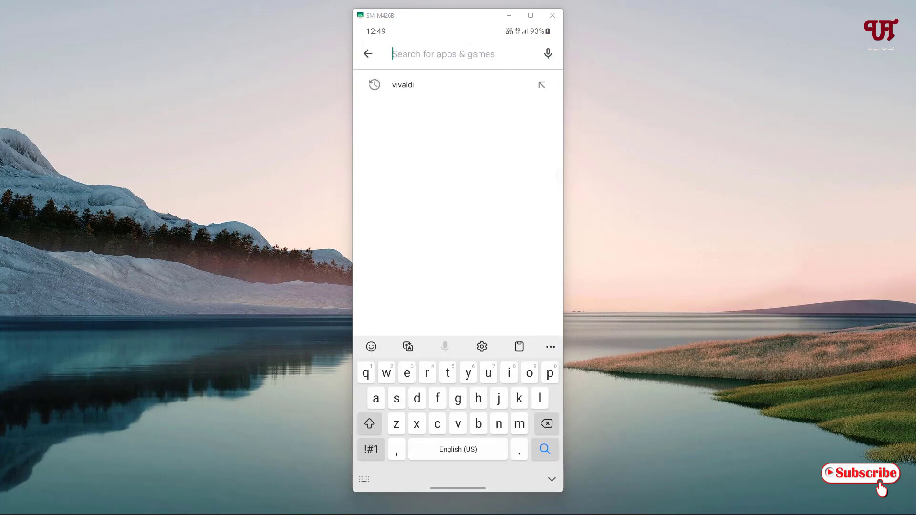
pyautogui.click(437, 84)
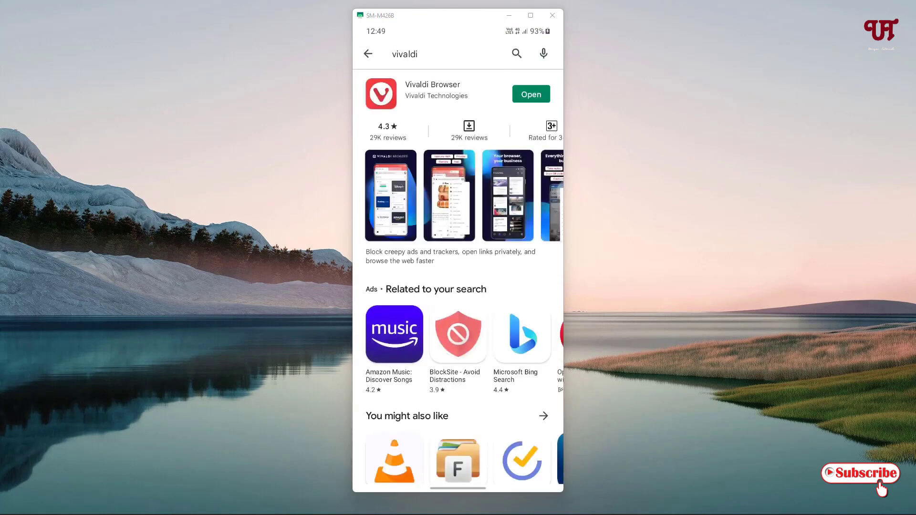
pyautogui.click(441, 88)
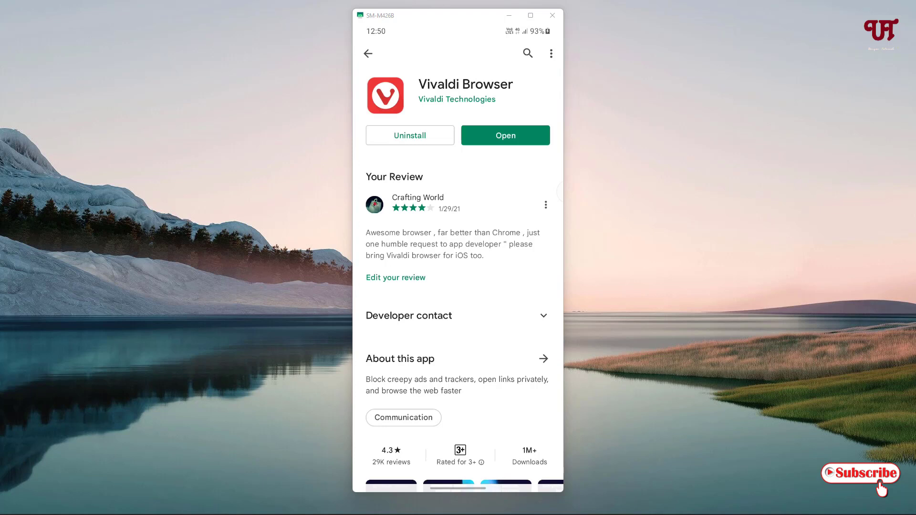
pyautogui.click(518, 128)
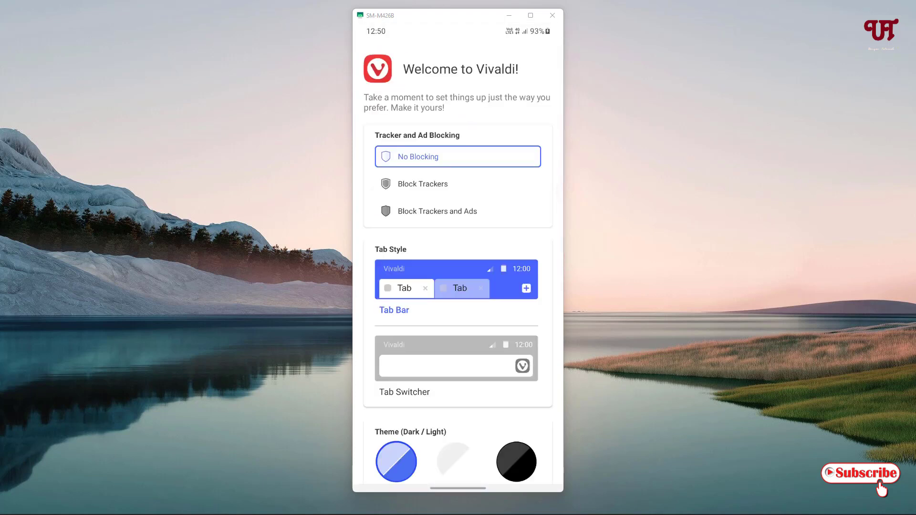
# Review the welcome setup options, agree to the End User License Agreement and Privacy Policy, and start browsing.
pyautogui.moveTo(506, 403)
pyautogui.mouseDown()
pyautogui.moveTo(500, 351)
pyautogui.moveTo(503, 391)
pyautogui.mouseUp()
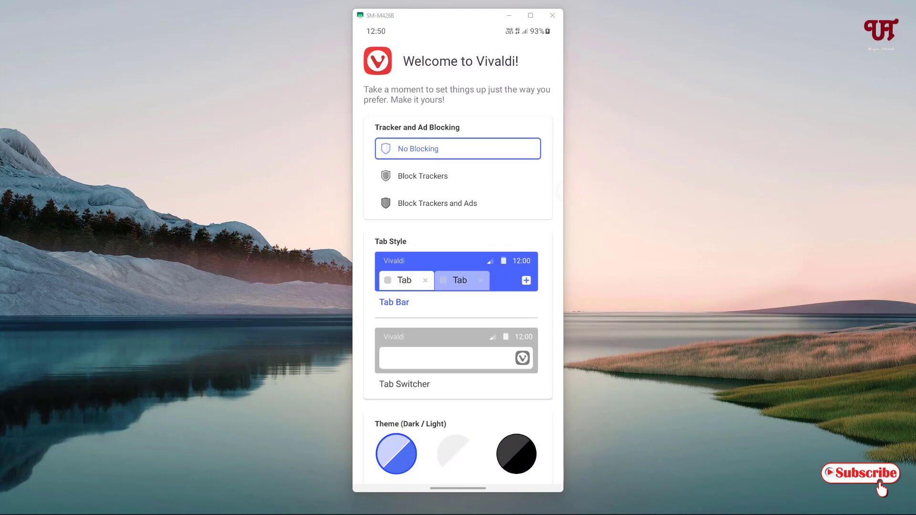
pyautogui.moveTo(475, 315); pyautogui.dragTo(474, 230)
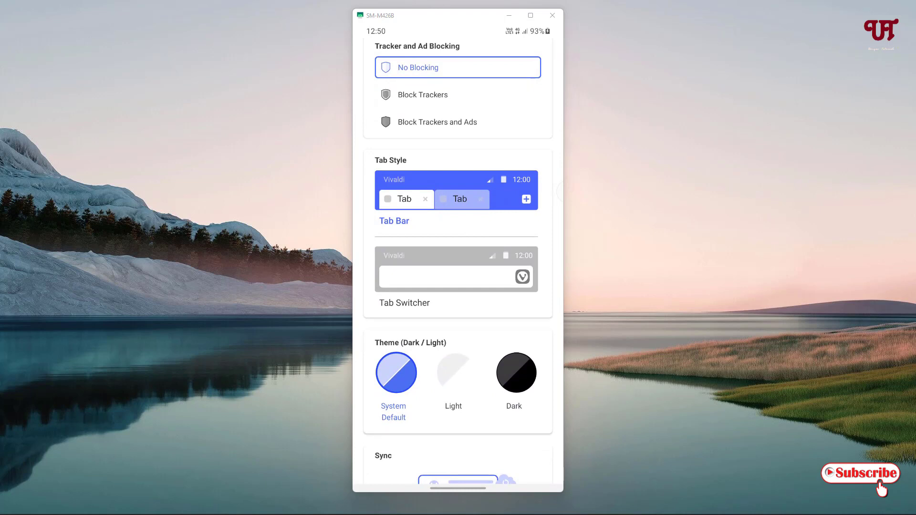
pyautogui.scroll(-1, 478, 206)
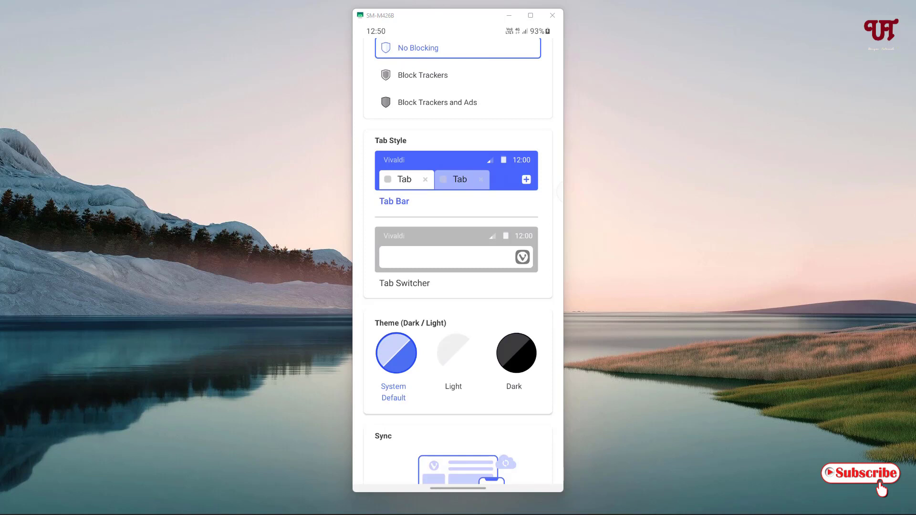
pyautogui.moveTo(499, 407); pyautogui.dragTo(499, 191)
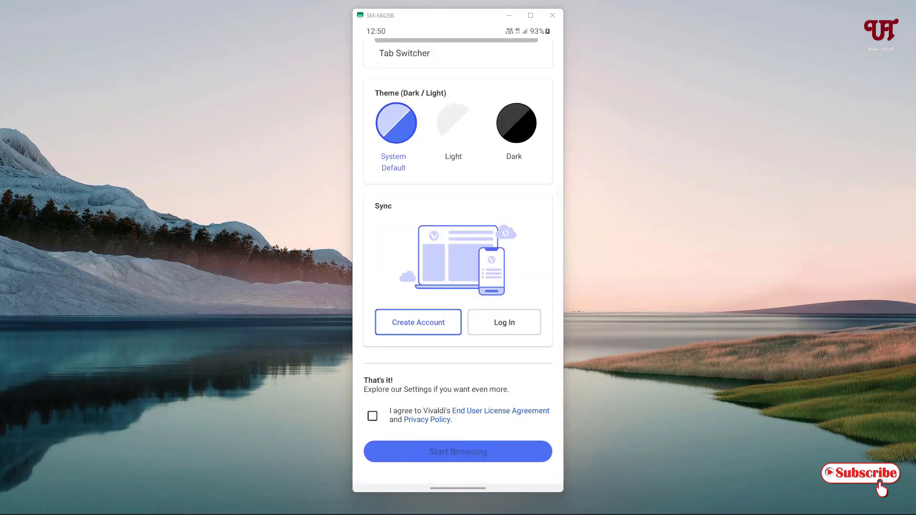
pyautogui.click(372, 416)
pyautogui.click(458, 451)
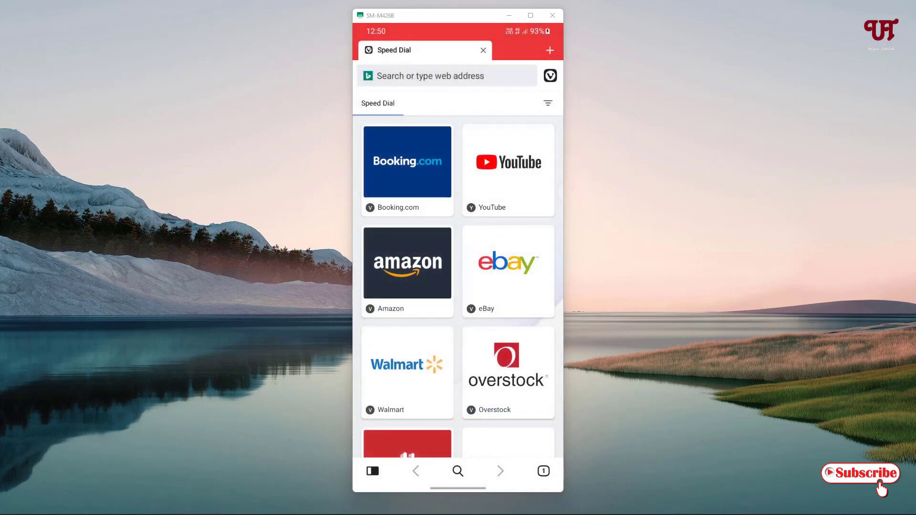
# Open a second Speed Dial tab and switch back and forth between the two tabs, ending on the first.
pyautogui.click(550, 50)
pyautogui.click(394, 50)
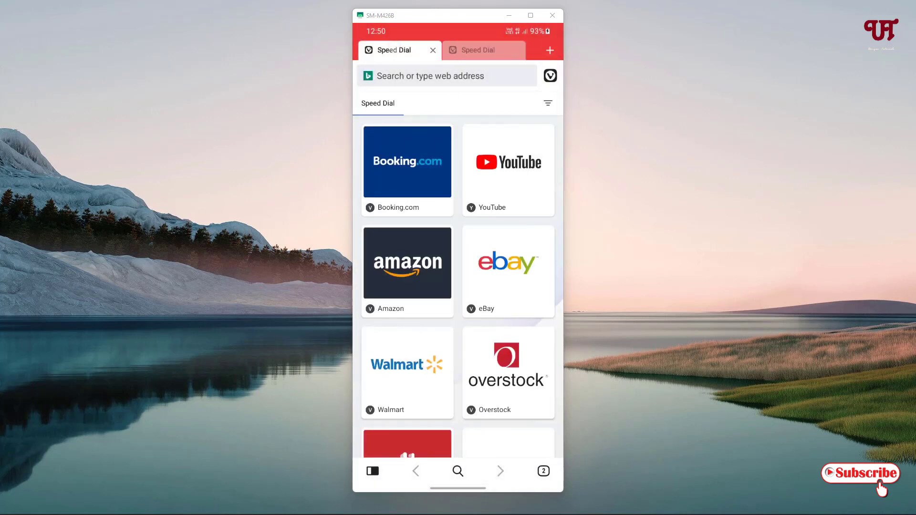
pyautogui.click(482, 46)
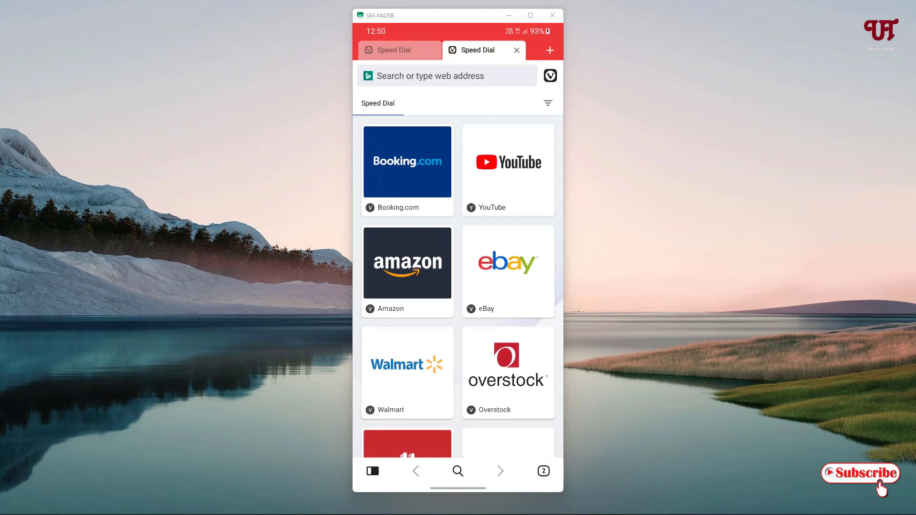
pyautogui.click(399, 50)
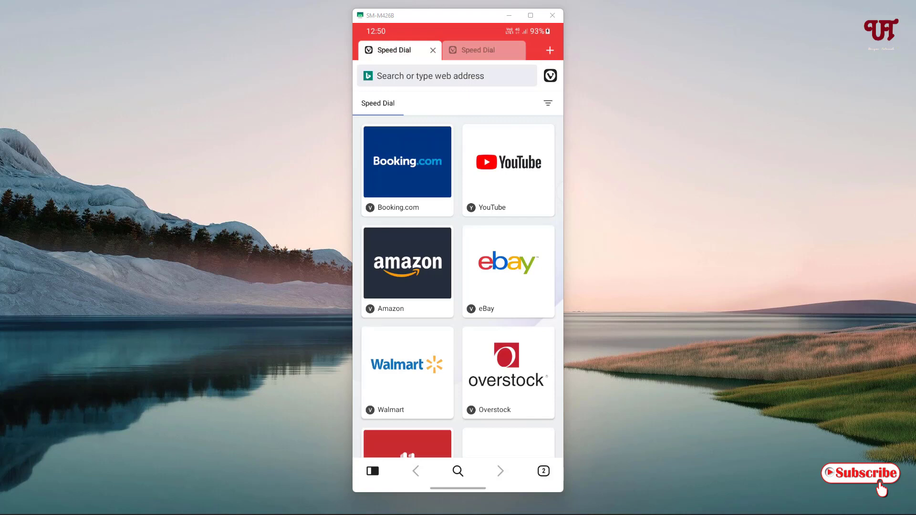
pyautogui.click(484, 50)
pyautogui.click(408, 55)
pyautogui.click(477, 53)
pyautogui.click(404, 54)
# Open a third Speed Dial tab and switch through all the tabs in order, ending on the last one.
pyautogui.click(549, 48)
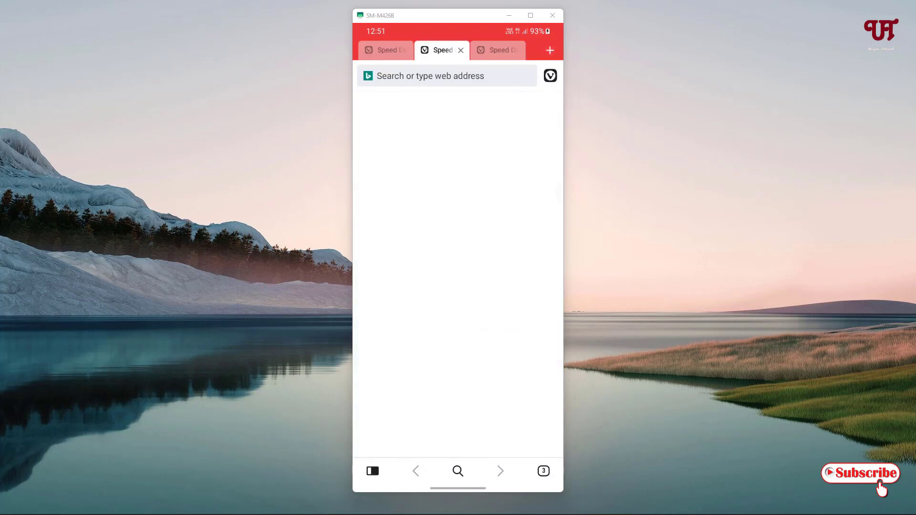
pyautogui.click(385, 53)
pyautogui.click(441, 52)
pyautogui.click(500, 51)
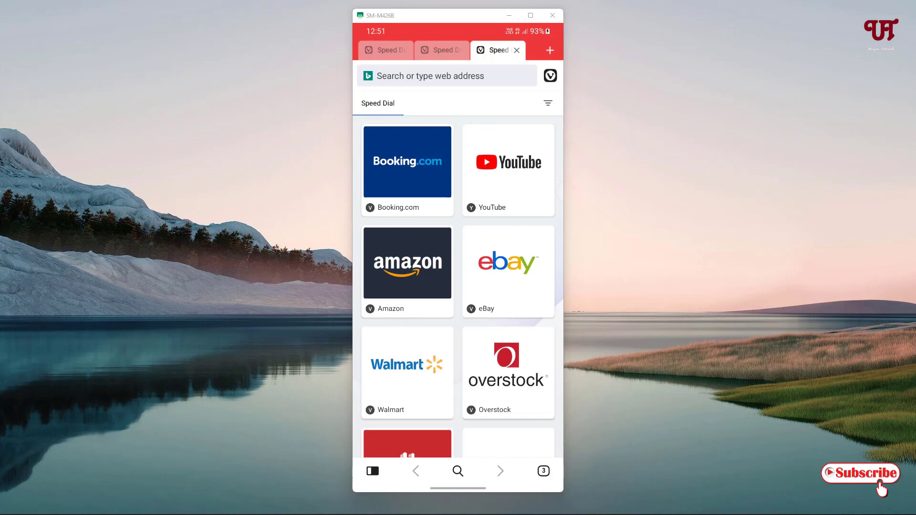
# Enable Show Tab As Favicon in the browser's tab settings and return to the Speed Dial page.
pyautogui.click(550, 75)
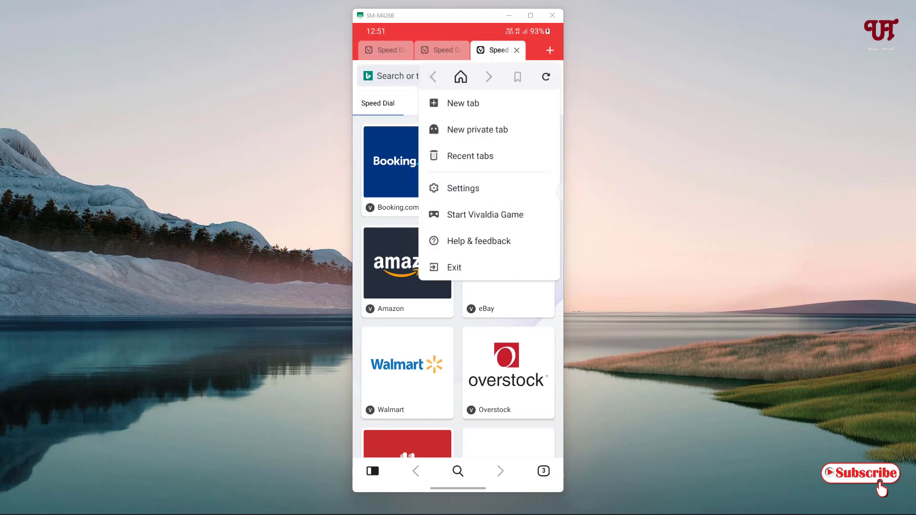
pyautogui.click(485, 183)
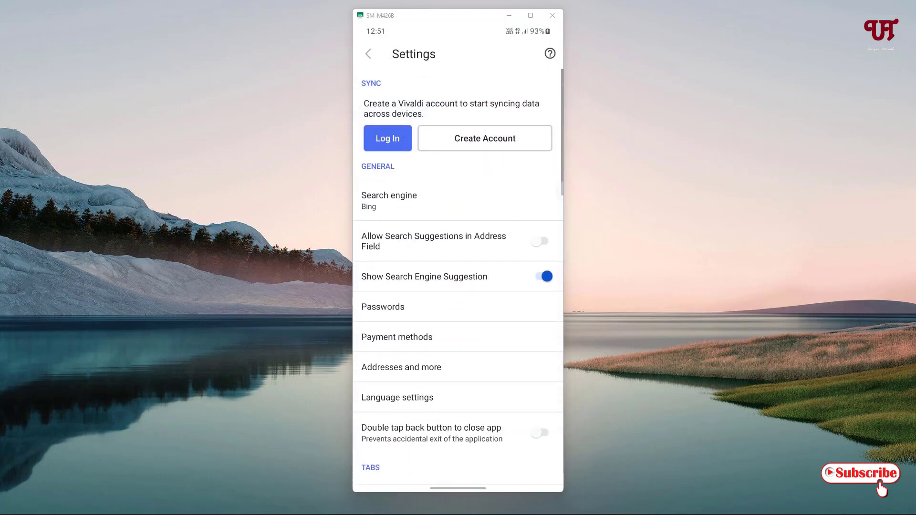
pyautogui.moveTo(503, 396); pyautogui.dragTo(489, 219)
pyautogui.moveTo(501, 360); pyautogui.dragTo(493, 262)
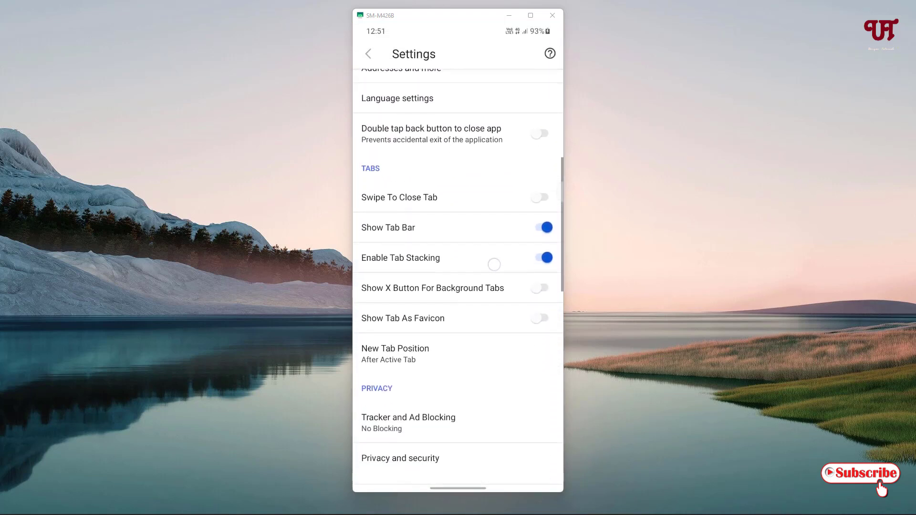
pyautogui.moveTo(512, 382); pyautogui.dragTo(507, 348)
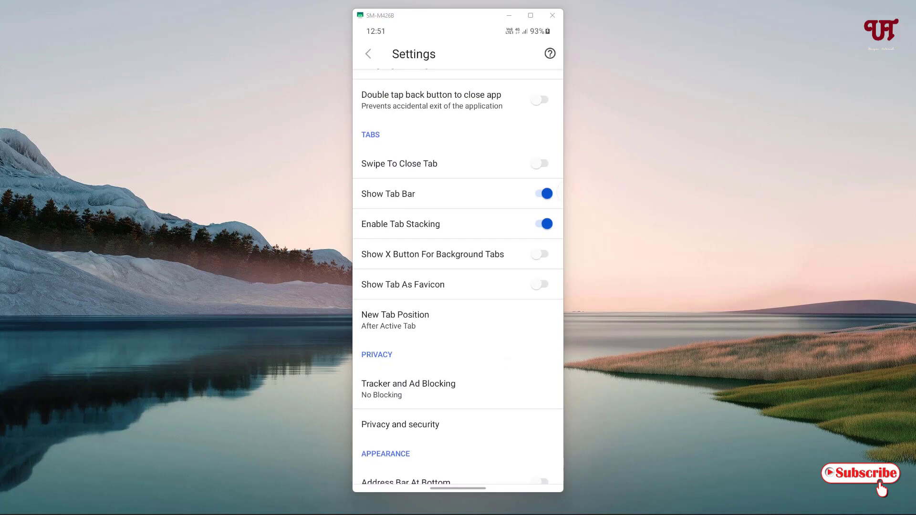
pyautogui.click(540, 284)
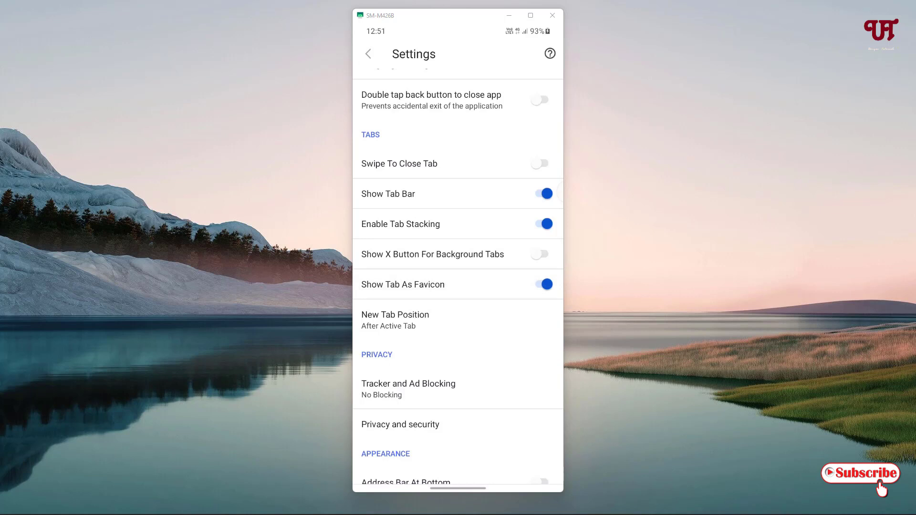
pyautogui.moveTo(562, 368); pyautogui.dragTo(525, 367)
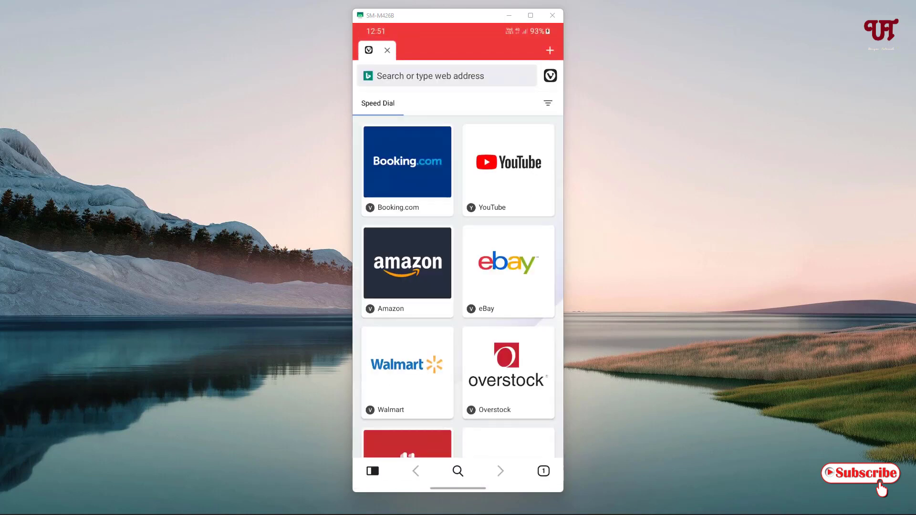
# Load YouTube from the Speed Dial, add a new tab beside it, and check the YouTube tab before returning to the new one.
pyautogui.click(513, 167)
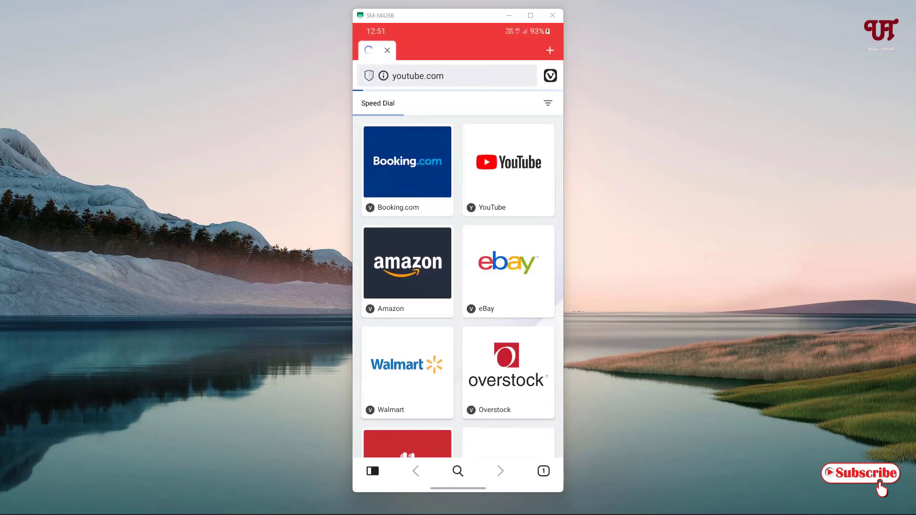
pyautogui.click(549, 50)
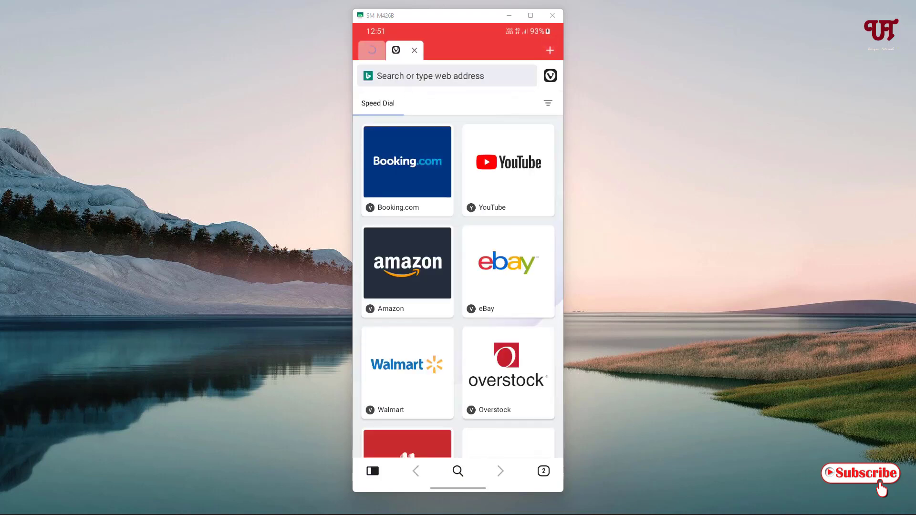
pyautogui.click(371, 50)
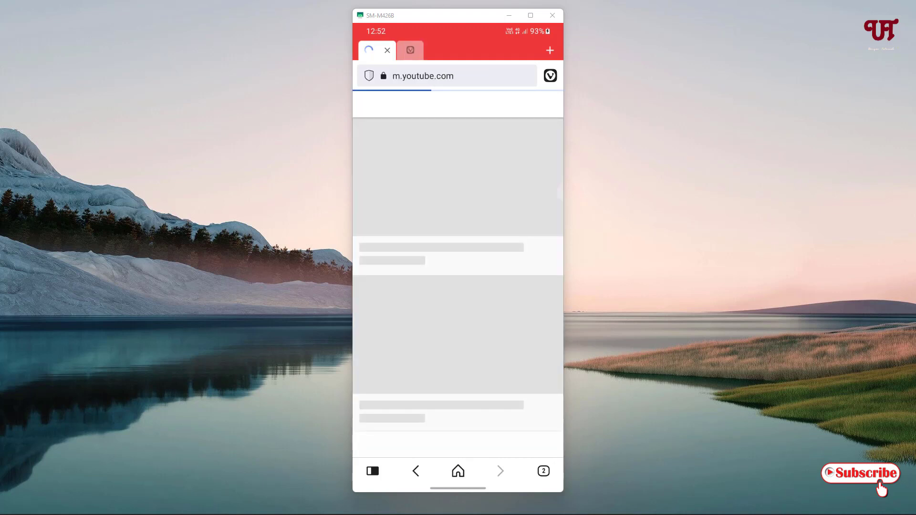
pyautogui.click(410, 50)
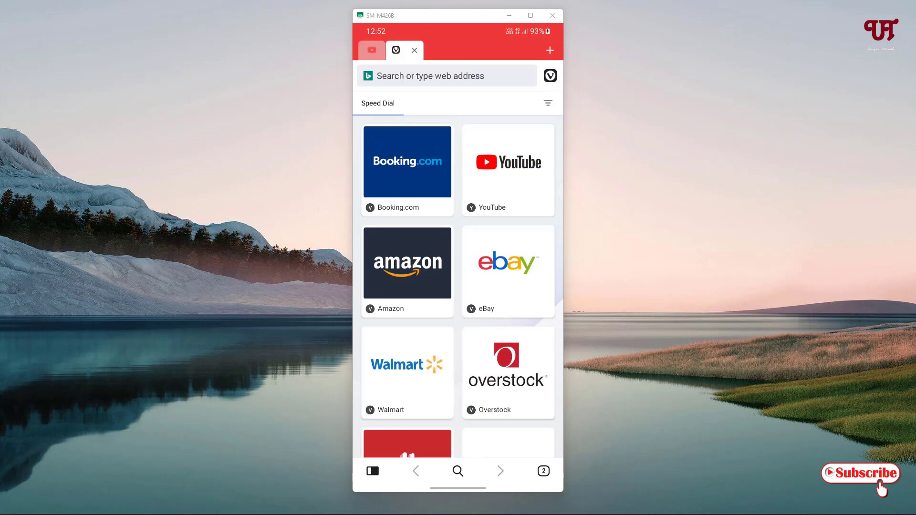
# Load google.com in the new Speed Dial tab.
pyautogui.click(446, 76)
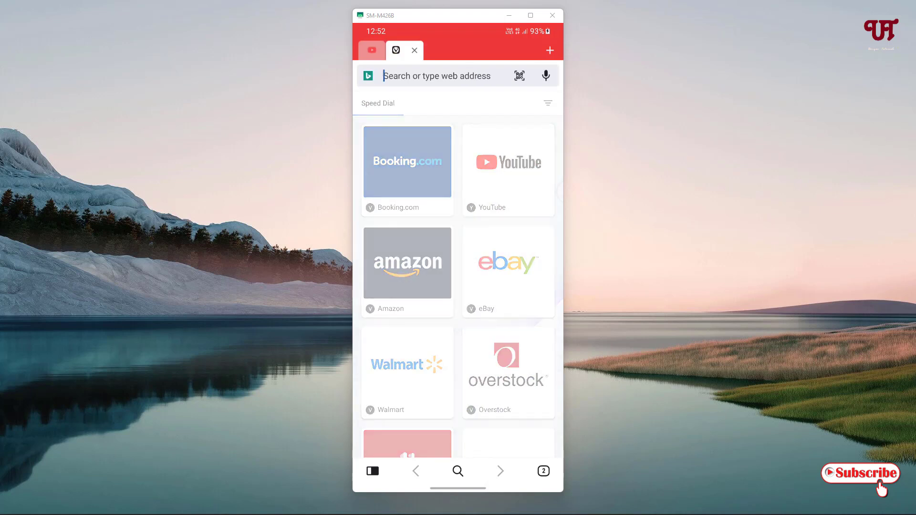
pyautogui.write('go')
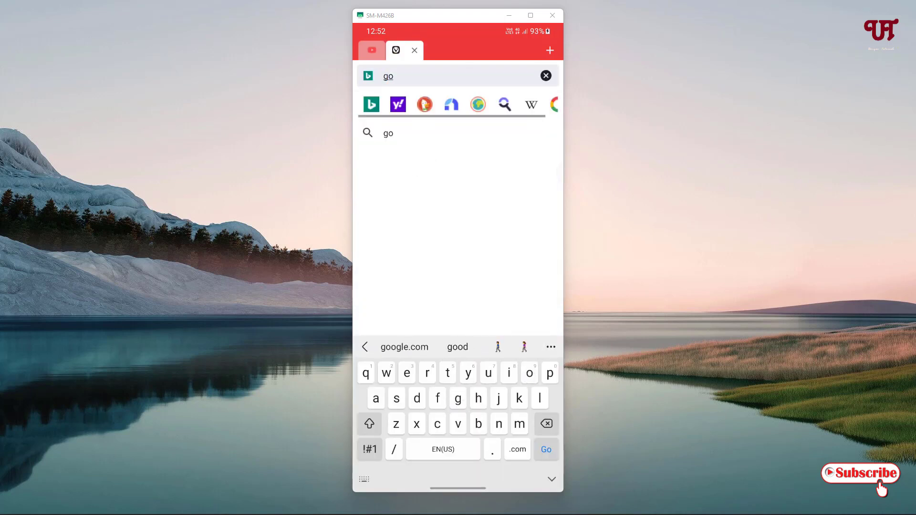
pyautogui.write('ogl')
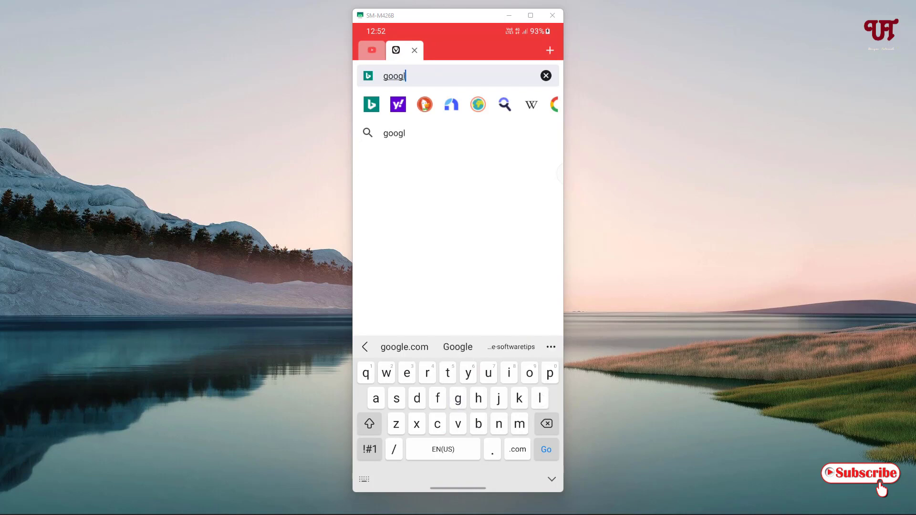
pyautogui.click(404, 346)
pyautogui.click(546, 449)
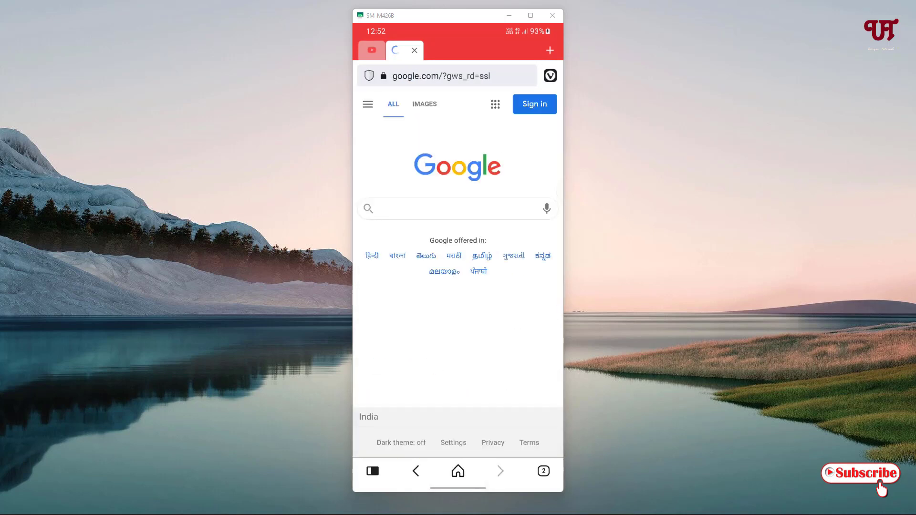
# Open another Speed Dial tab and switch between it and the Google tab, ending on Speed Dial.
pyautogui.click(549, 50)
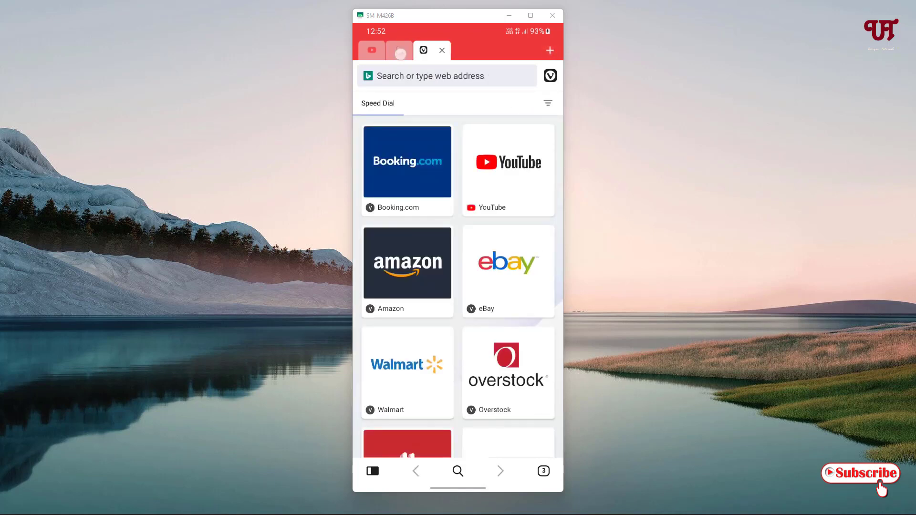
pyautogui.click(400, 54)
pyautogui.click(437, 50)
pyautogui.click(399, 50)
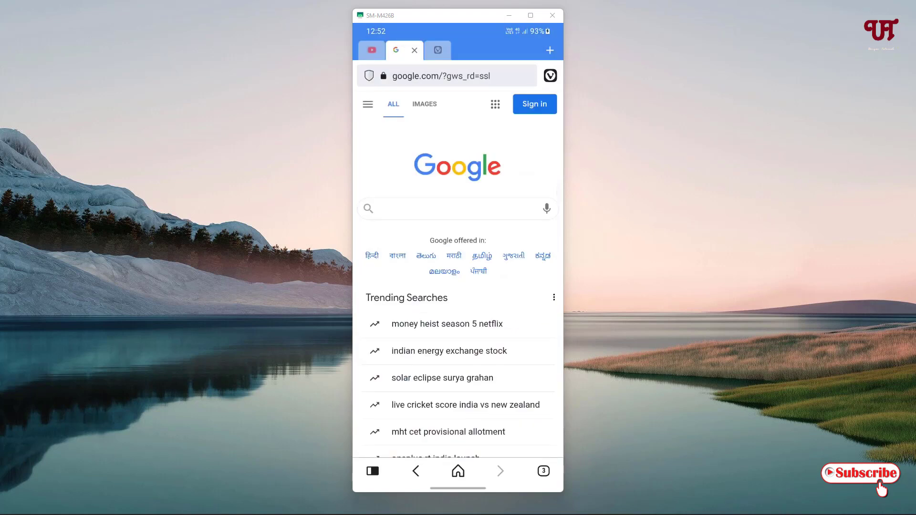
pyautogui.click(438, 51)
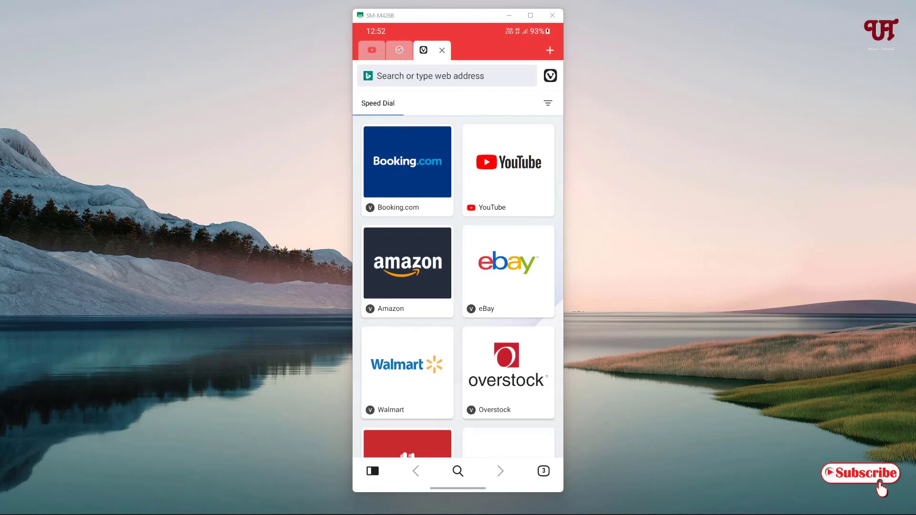